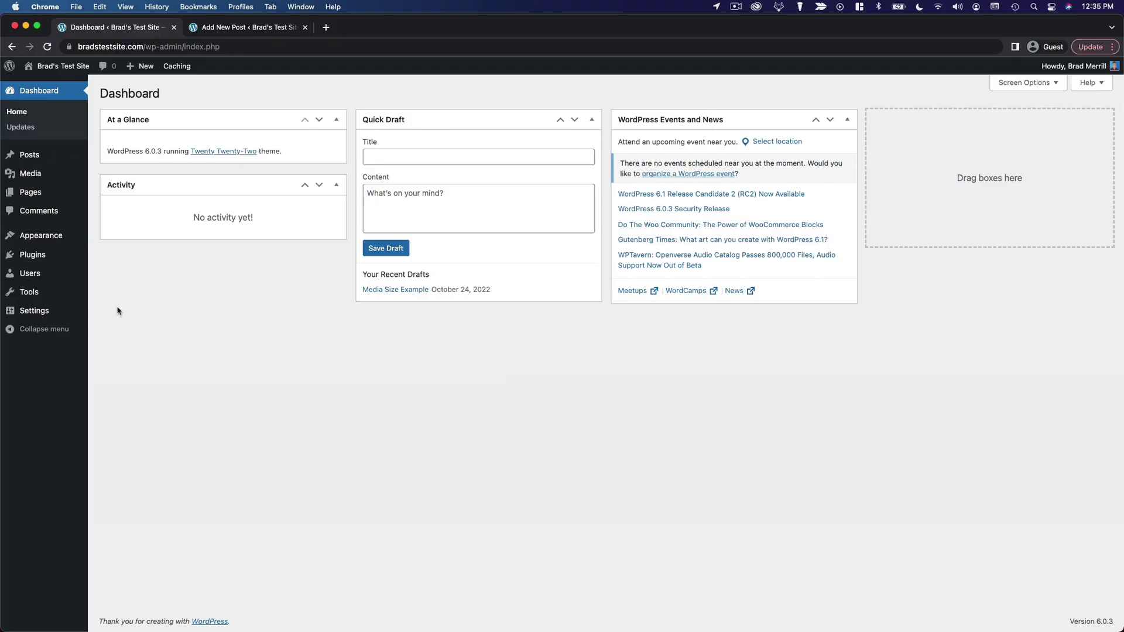
# Review the Media Settings image sizes: thumbnail 150×150, medium 300×300, large 1024×1024.
pyautogui.moveTo(49, 319)
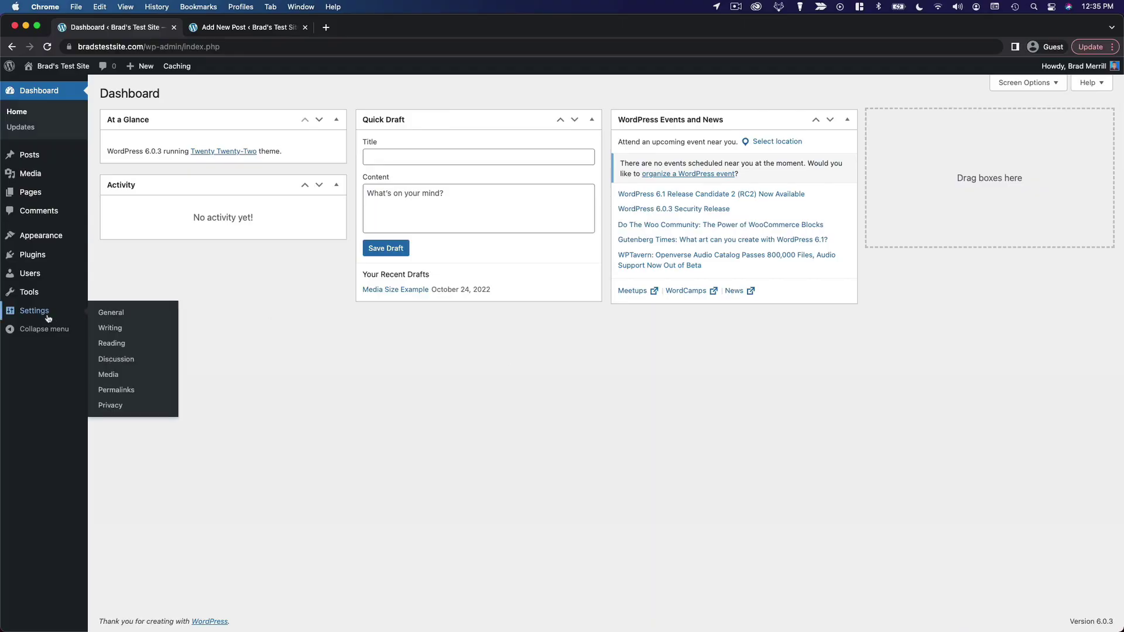
pyautogui.click(133, 379)
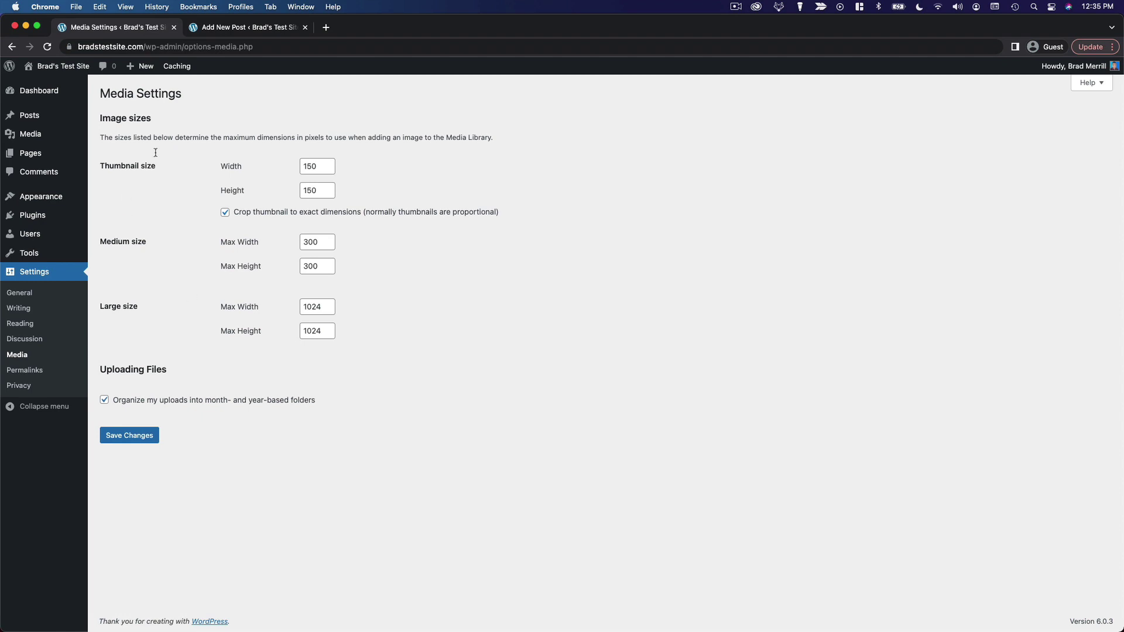
# Insert an Image block with the cat photo from the Media Library into the Media Size Example post.
pyautogui.click(282, 30)
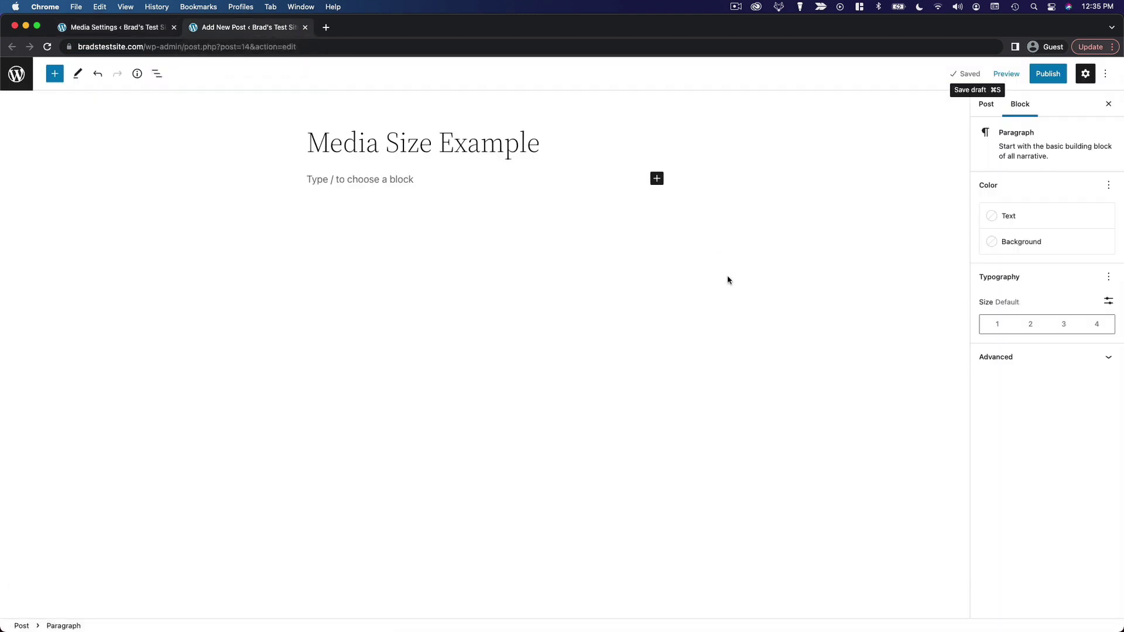
pyautogui.click(658, 179)
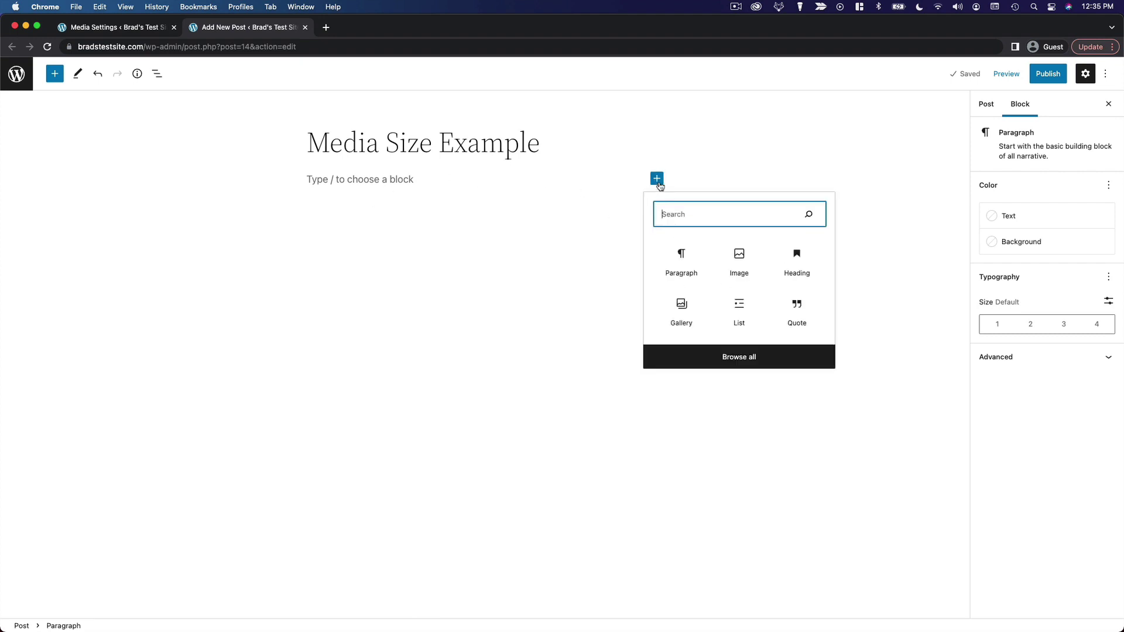
pyautogui.click(749, 266)
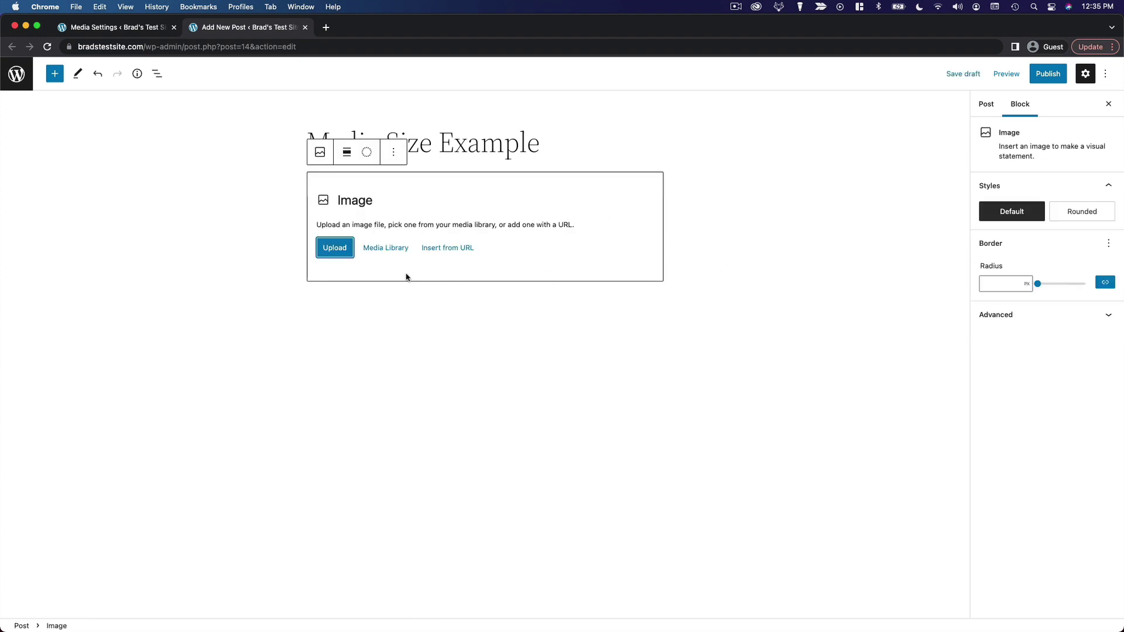
pyautogui.click(388, 255)
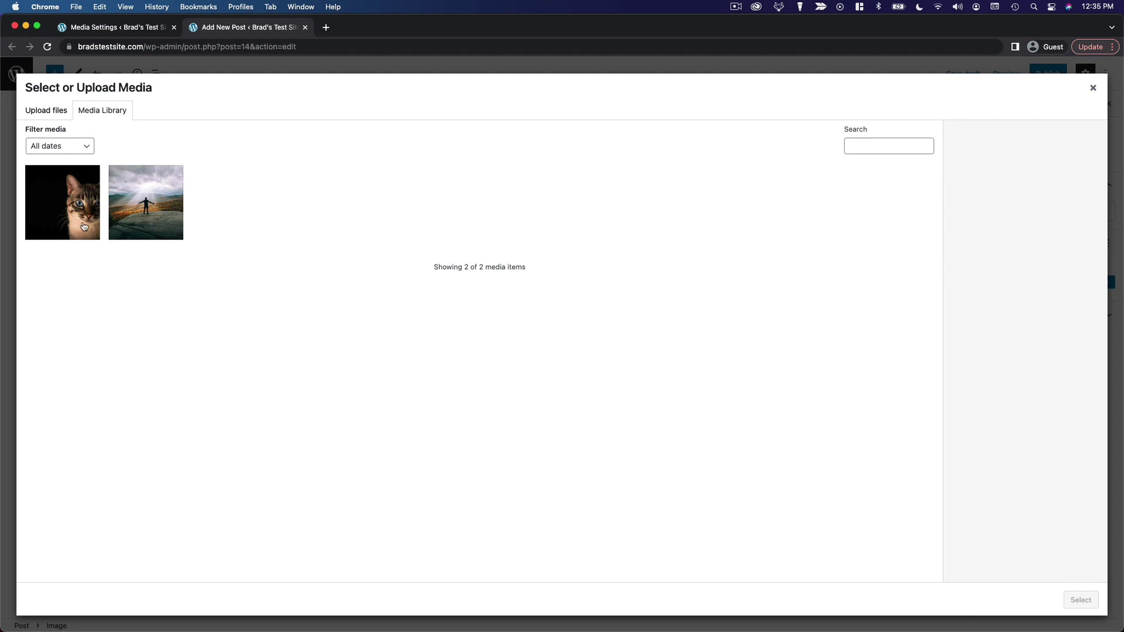
pyautogui.click(70, 193)
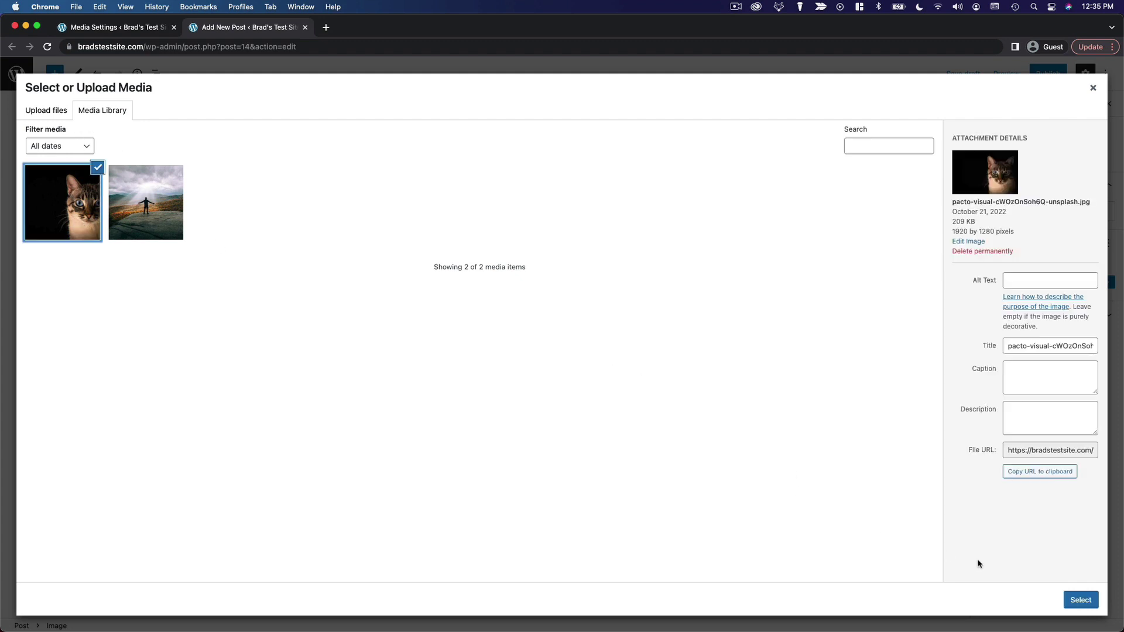
pyautogui.click(1081, 600)
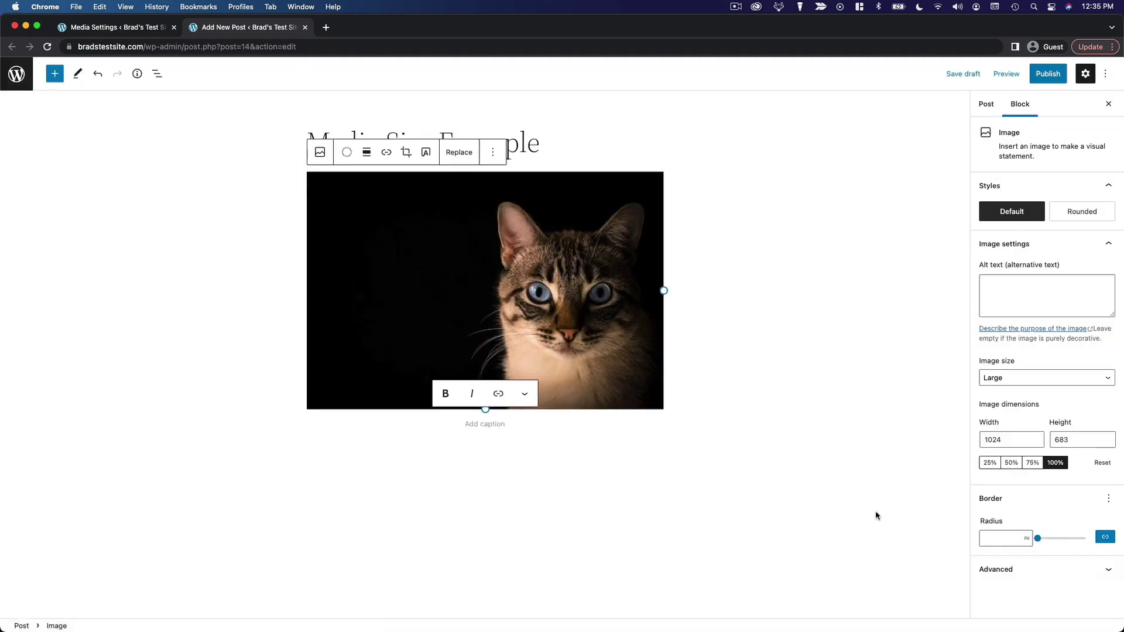
# Check the cat image's size options and keep it at Large (1024×683).
pyautogui.click(800, 361)
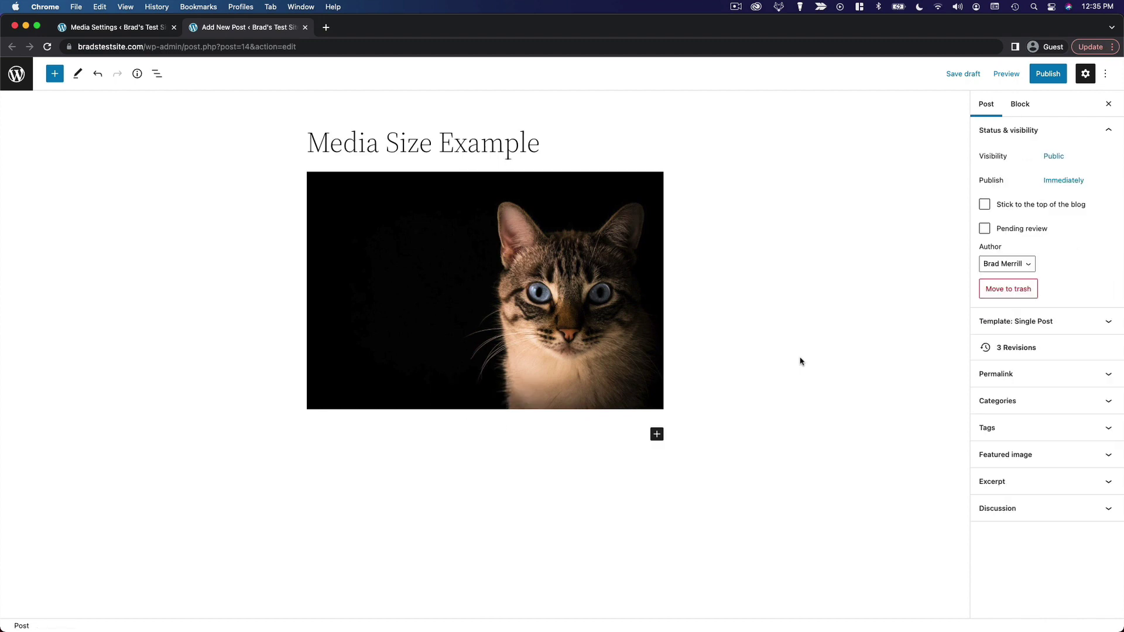
pyautogui.click(505, 307)
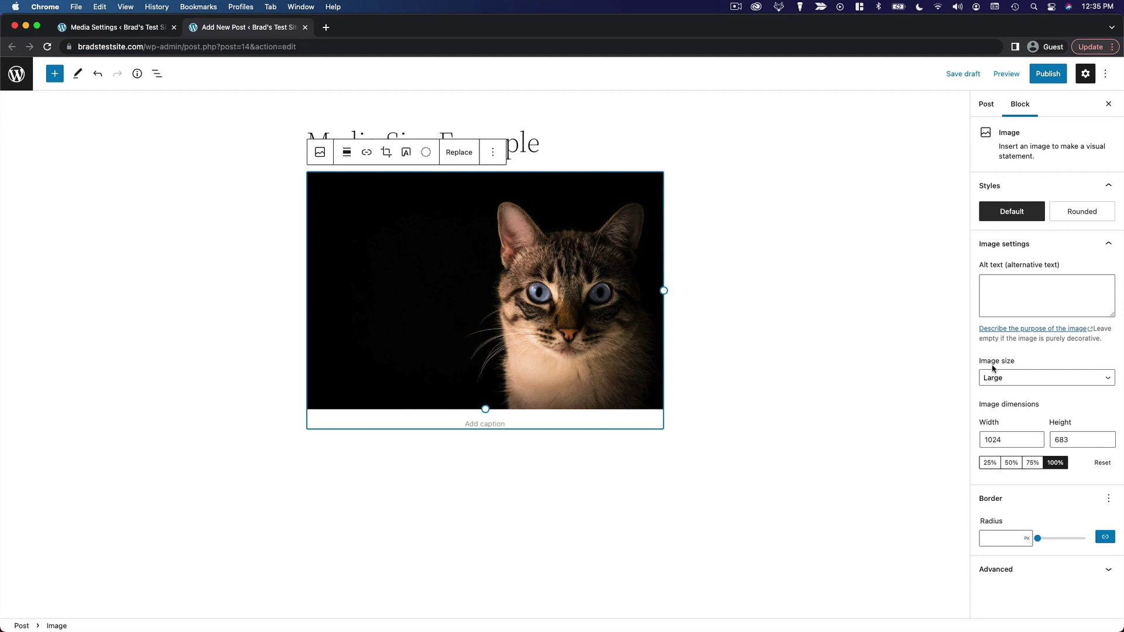
pyautogui.click(1014, 382)
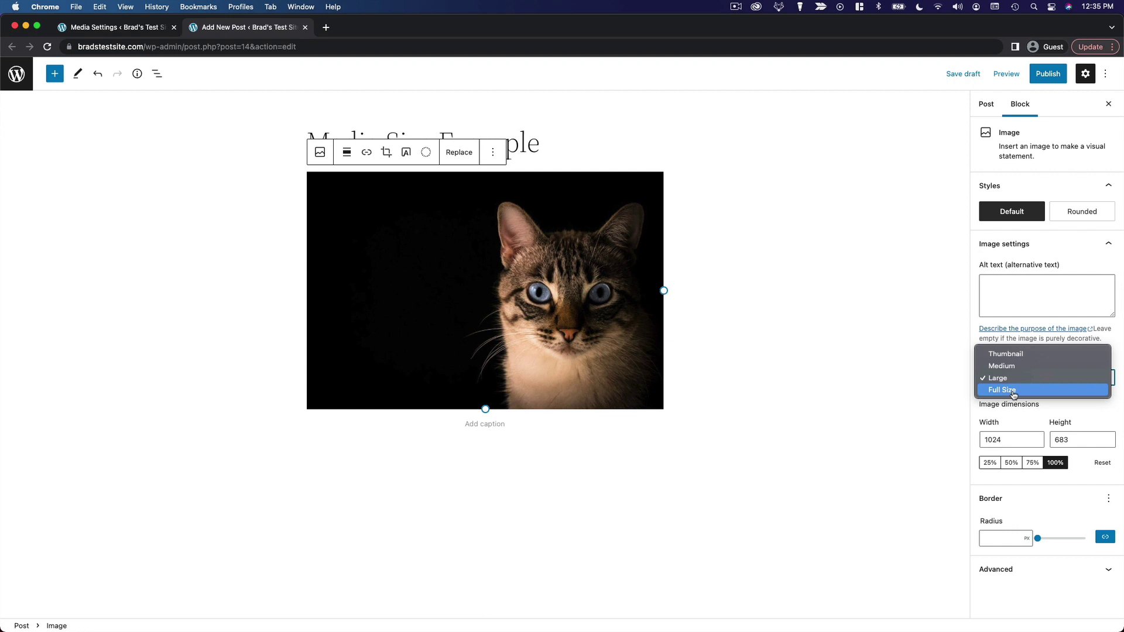
pyautogui.click(1016, 379)
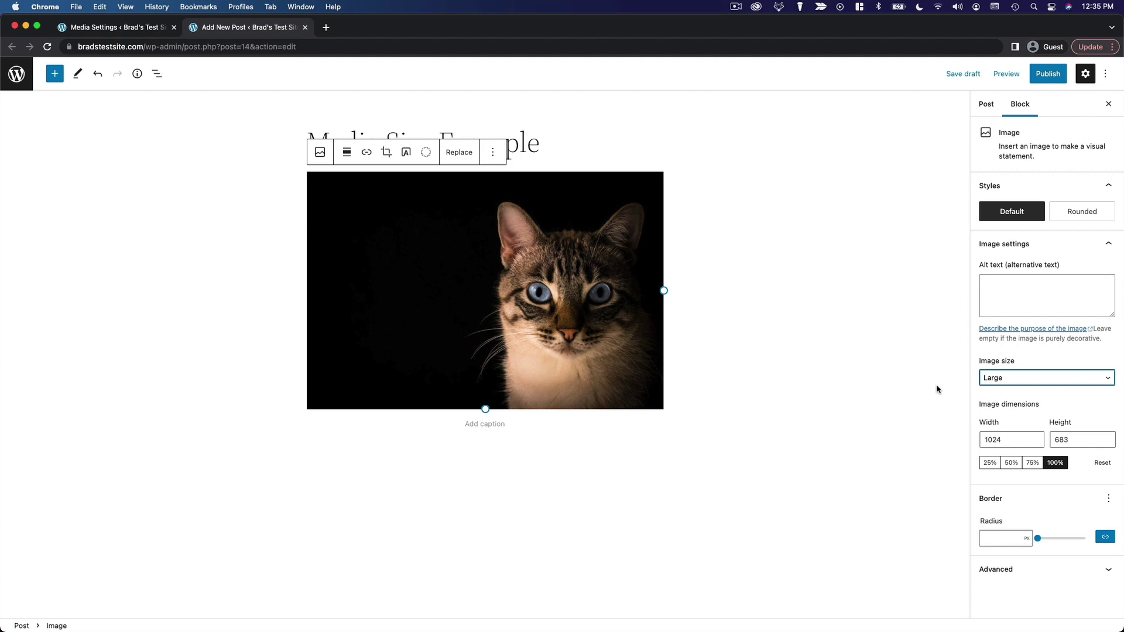
pyautogui.click(906, 383)
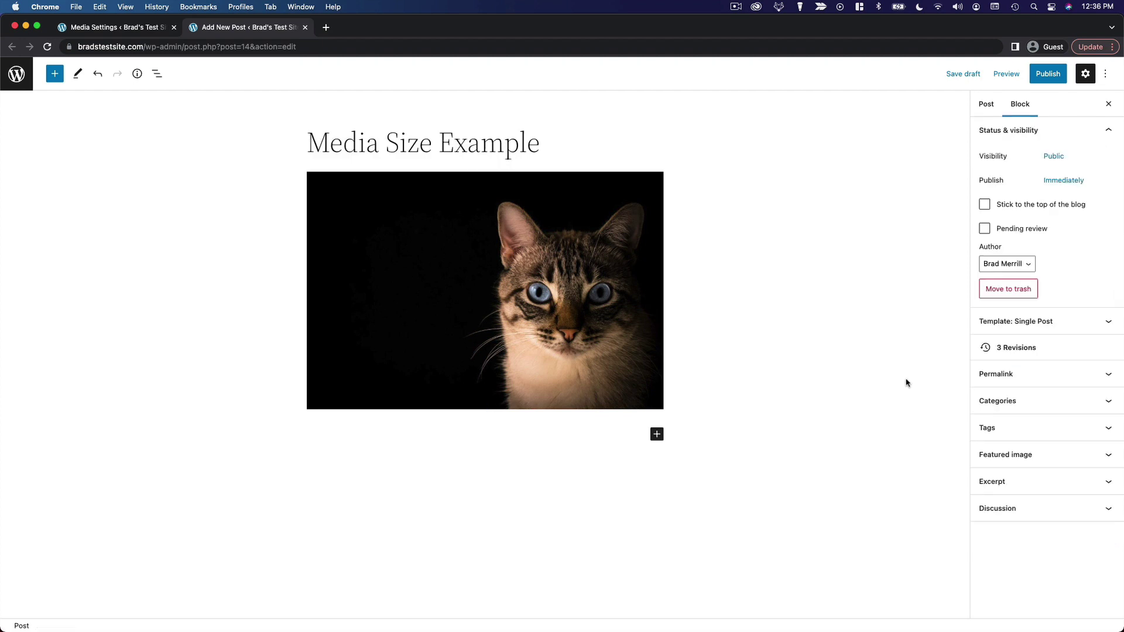
pyautogui.click(157, 32)
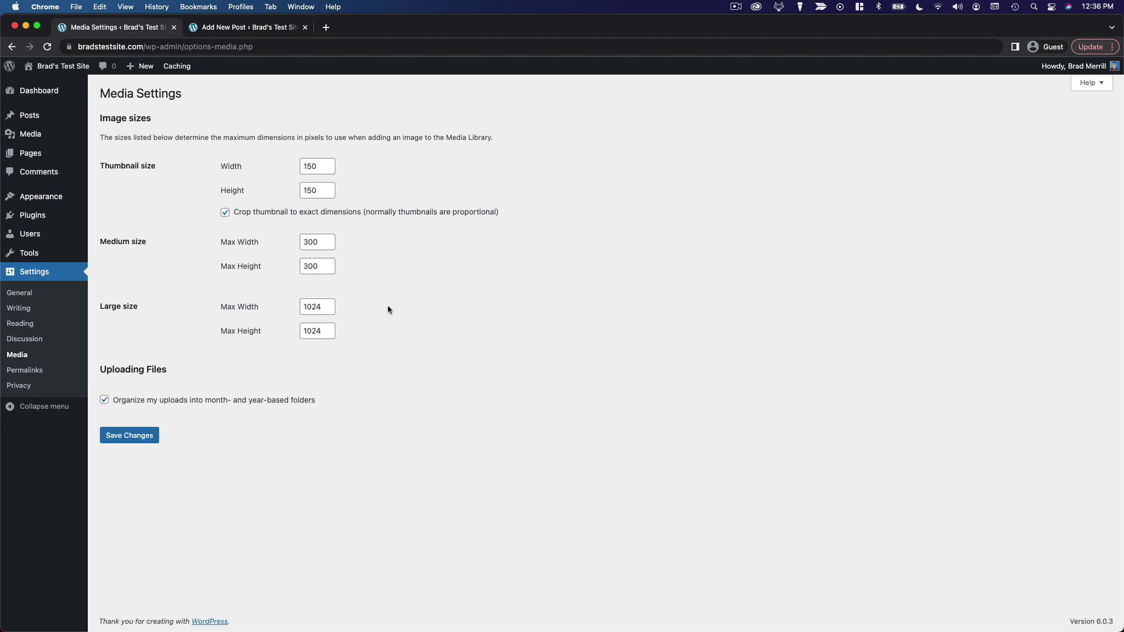
# Preview the post in a new tab to view the Large cat image.
pyautogui.click(263, 27)
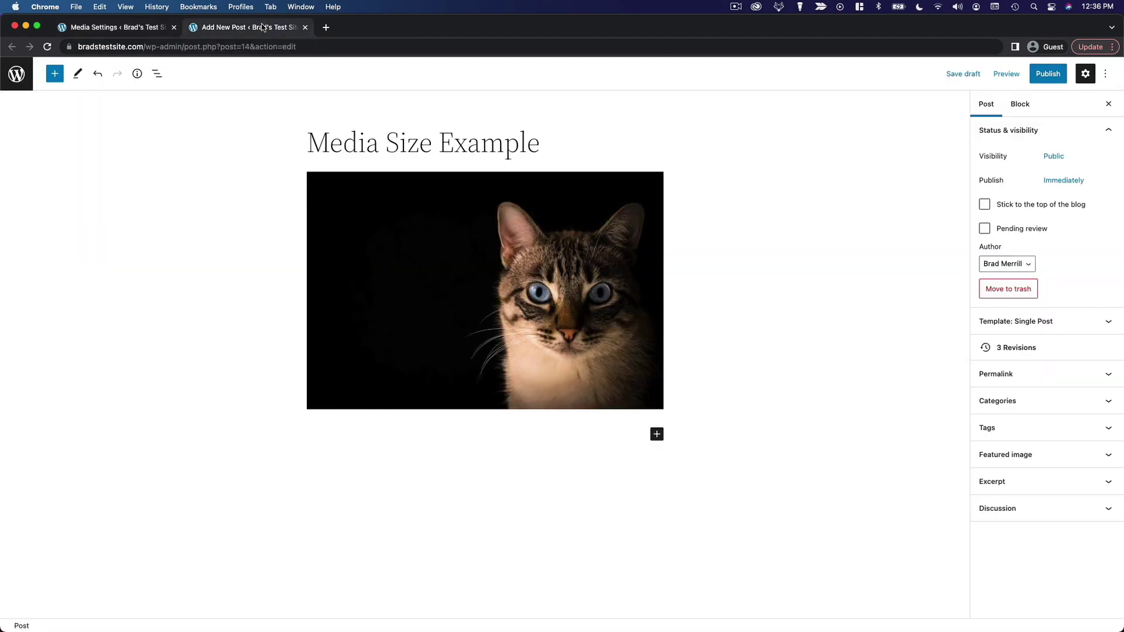
pyautogui.click(622, 381)
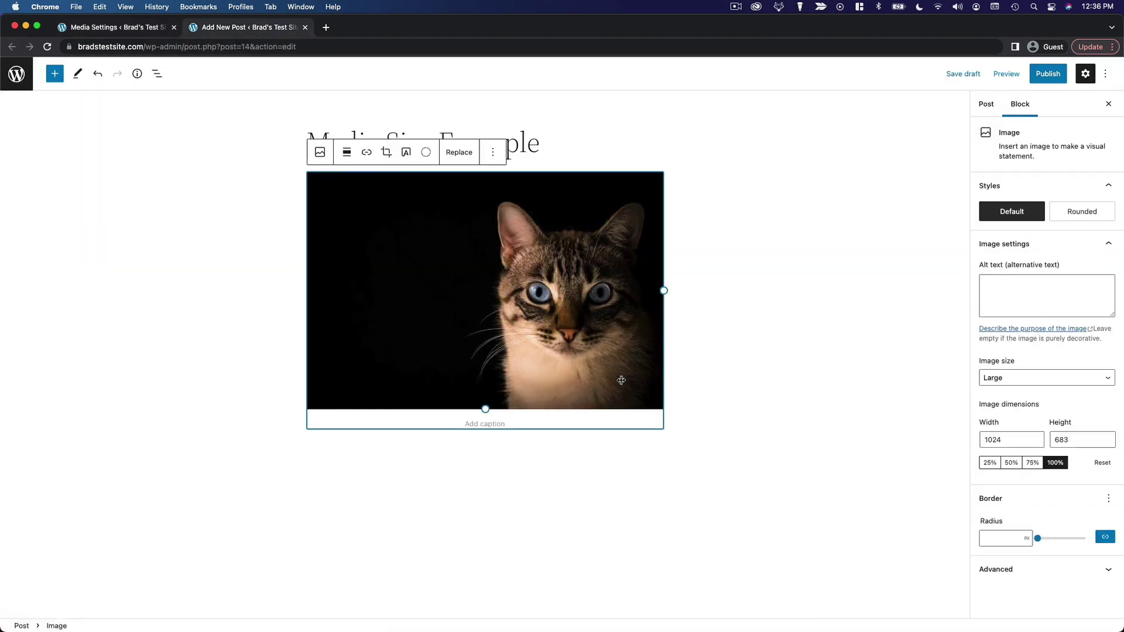
pyautogui.click(1006, 73)
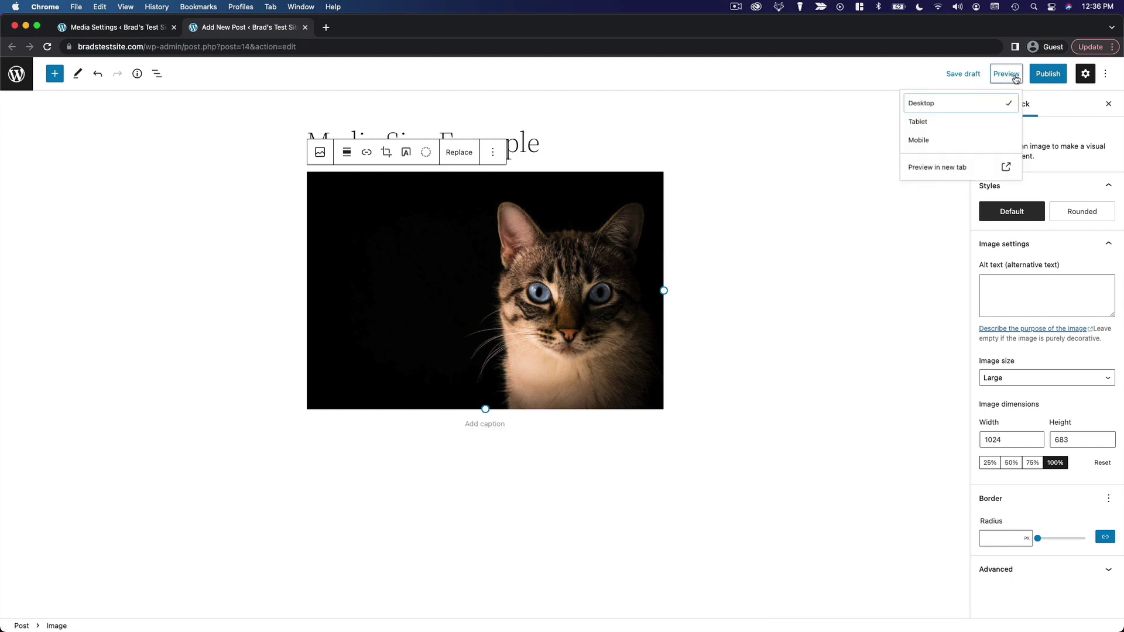
pyautogui.click(960, 172)
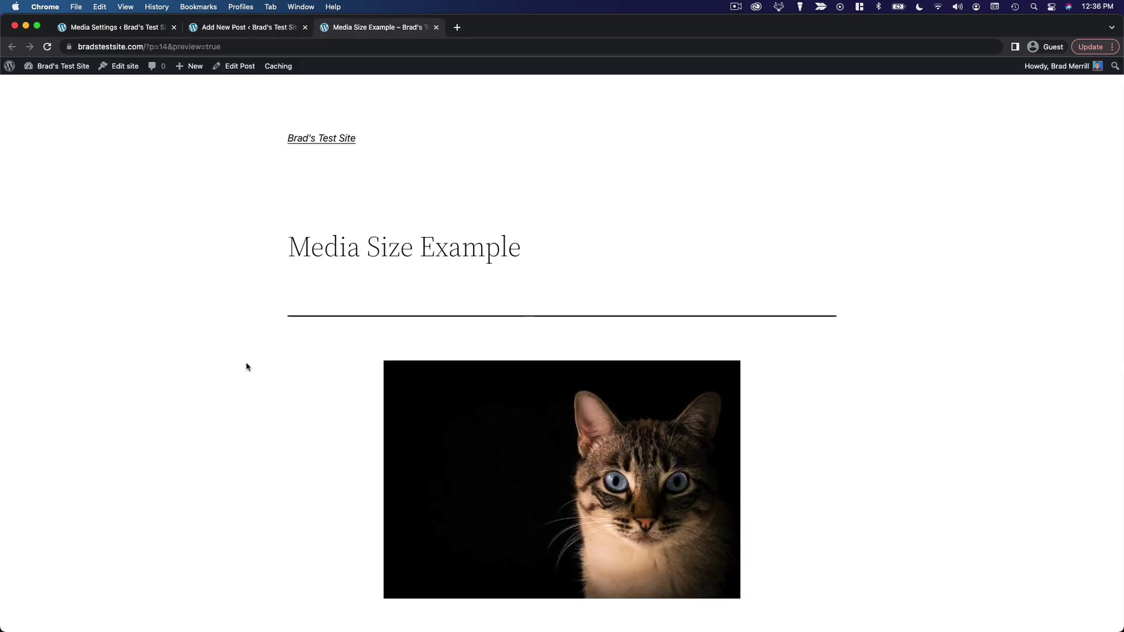
pyautogui.scroll(-3, 246, 367)
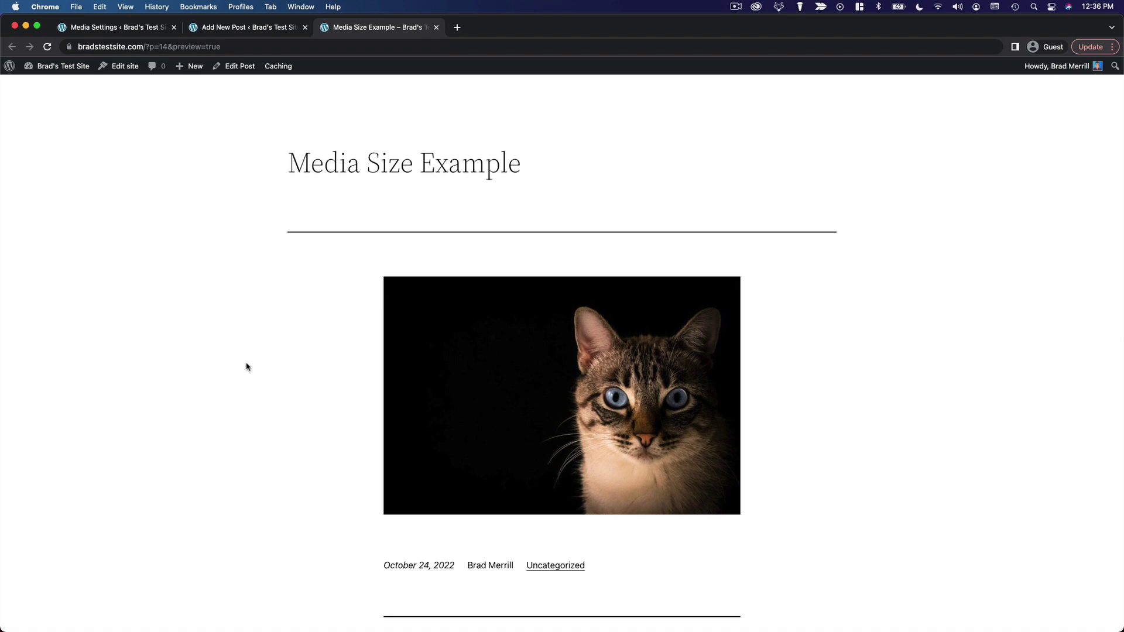
pyautogui.scroll(-2, 246, 367)
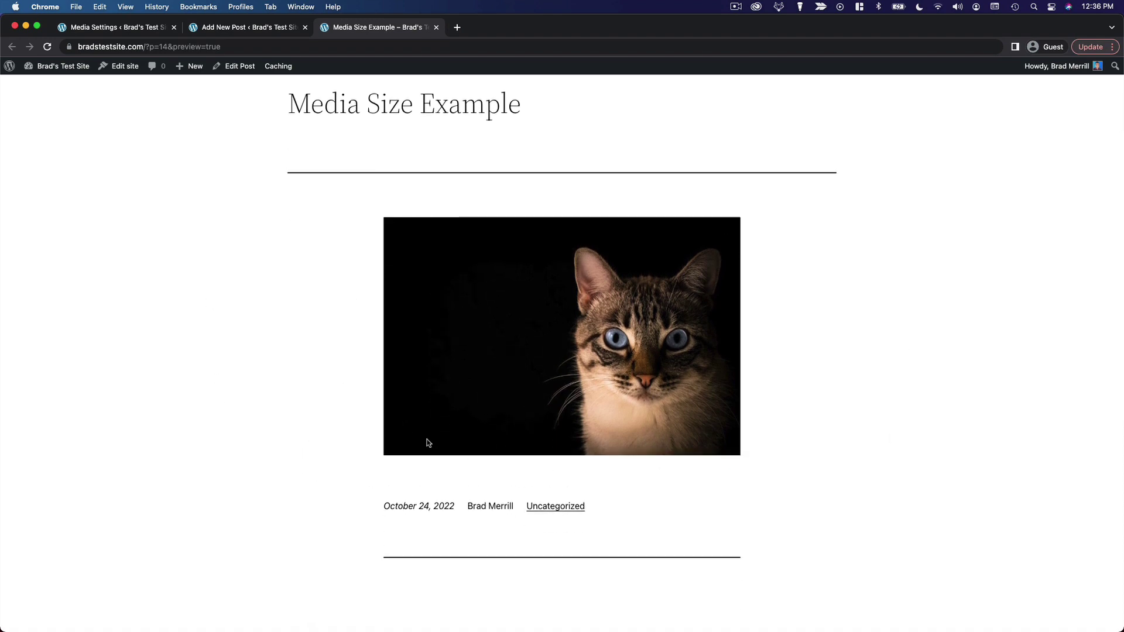
pyautogui.scroll(3, 427, 441)
pyautogui.scroll(-5, 627, 420)
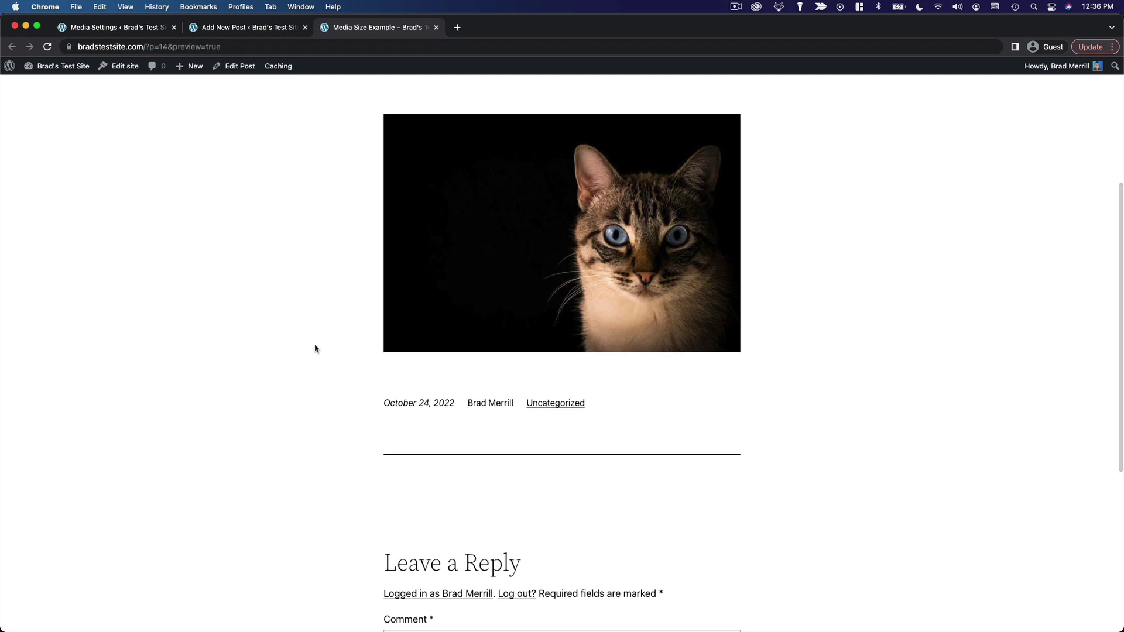
# Change the cat image block's size from Large to Medium in the editor.
pyautogui.click(276, 29)
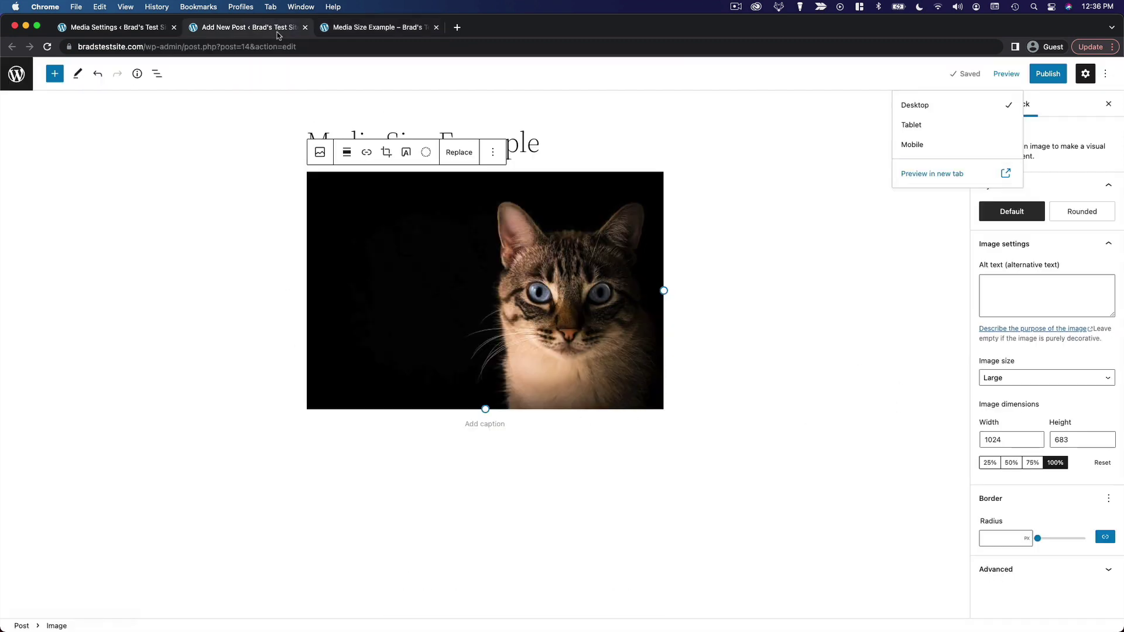
pyautogui.click(948, 398)
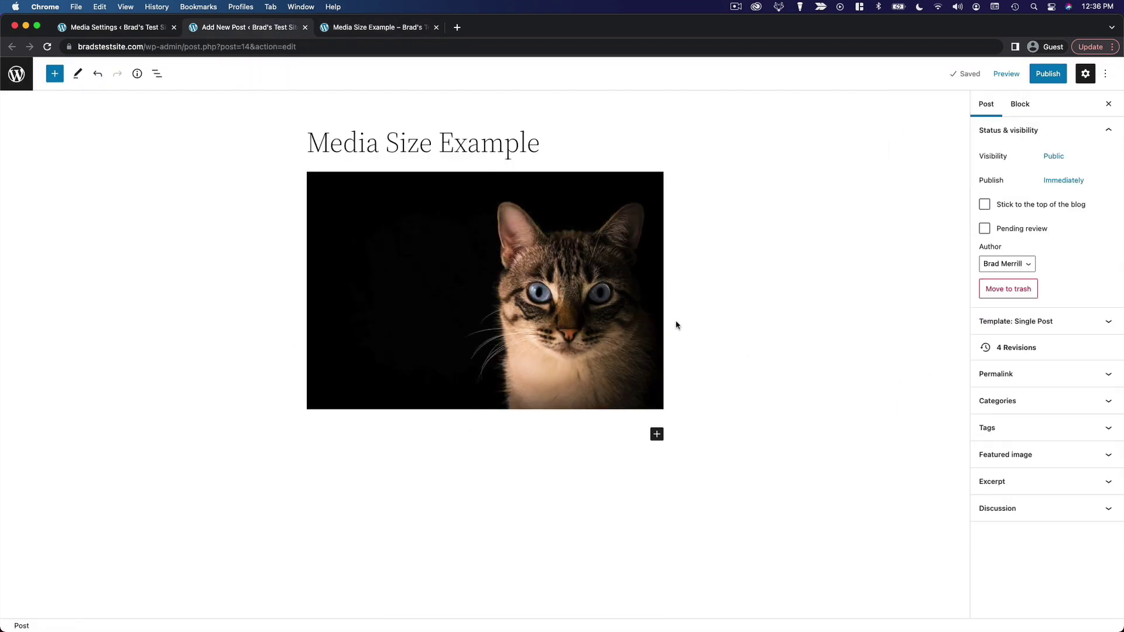
pyautogui.click(596, 303)
pyautogui.click(1044, 378)
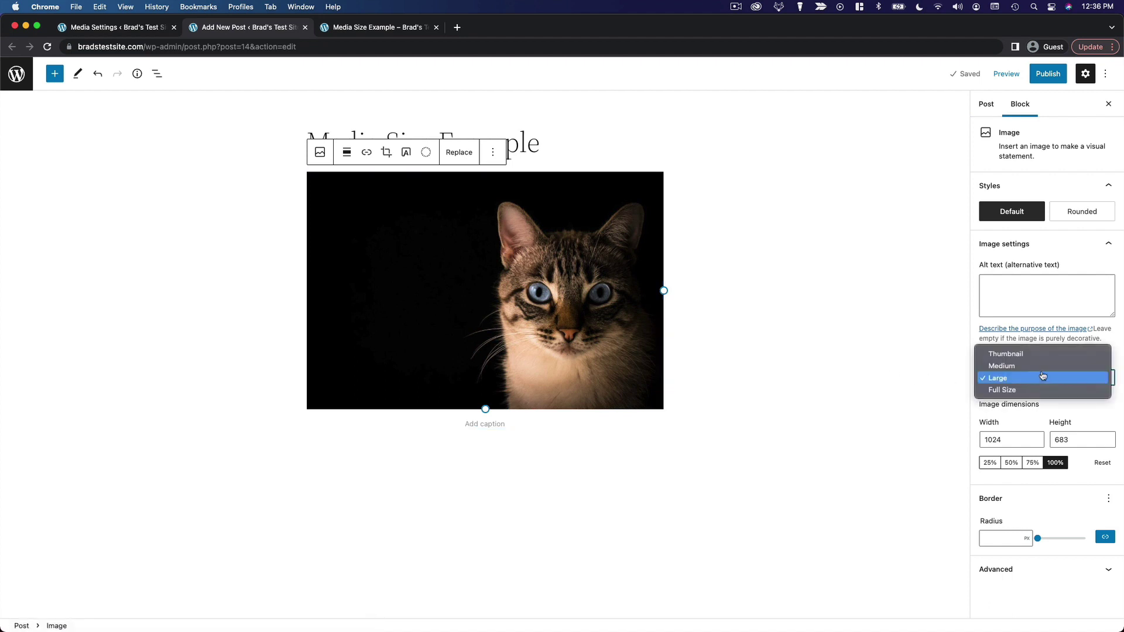
pyautogui.click(1041, 366)
pyautogui.click(802, 312)
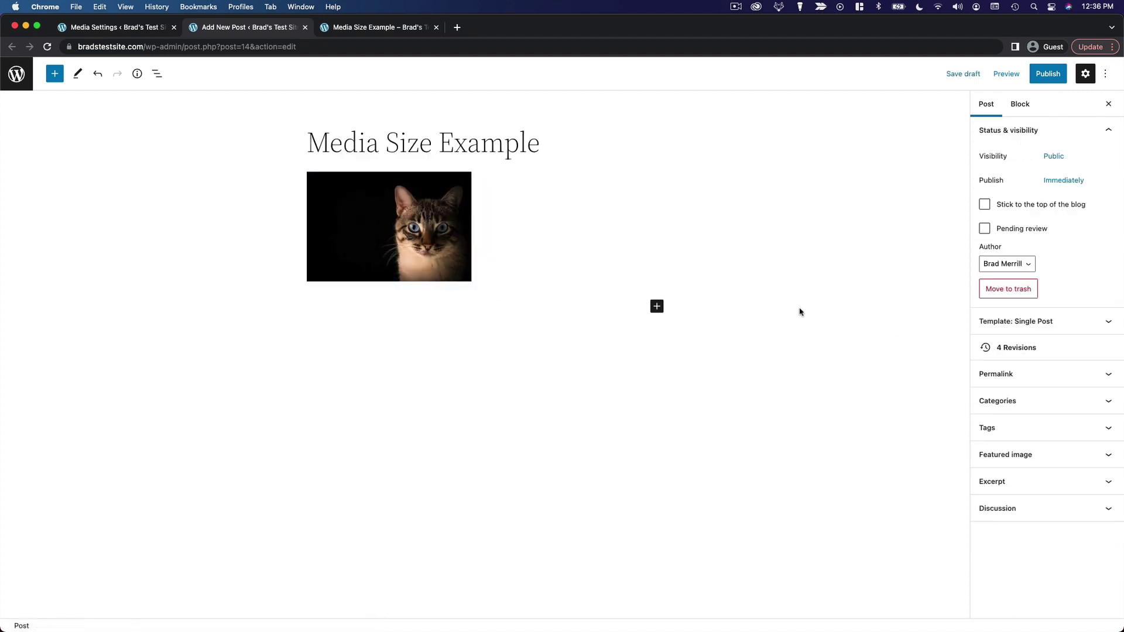
# Preview the post with the Medium image, then compare against the 300×300 Media Settings limit.
pyautogui.click(1005, 73)
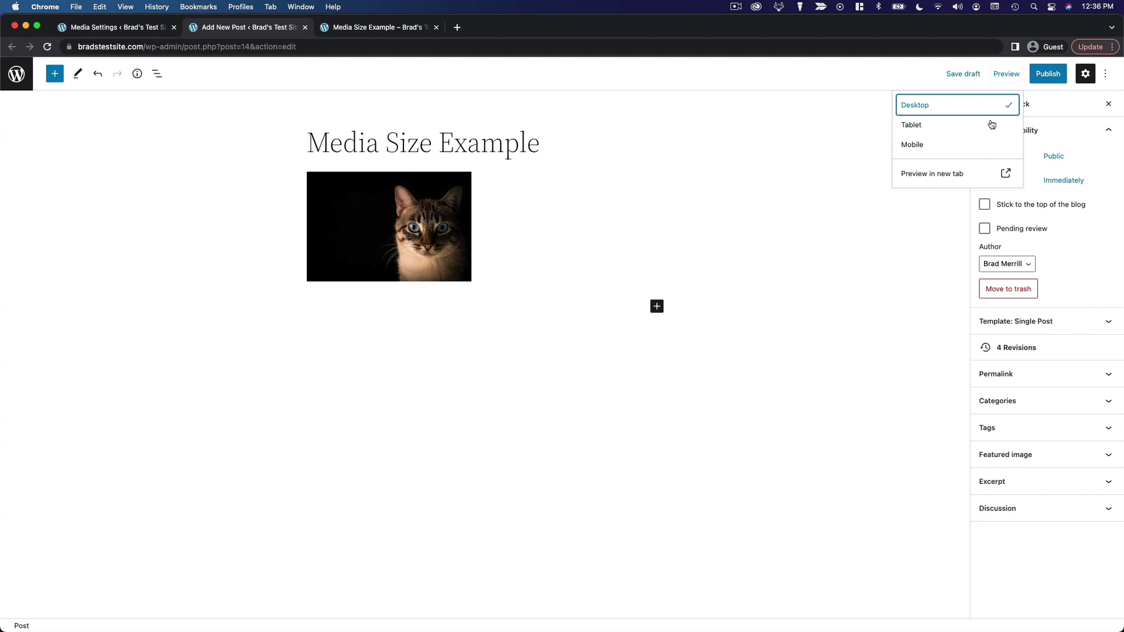
pyautogui.click(953, 173)
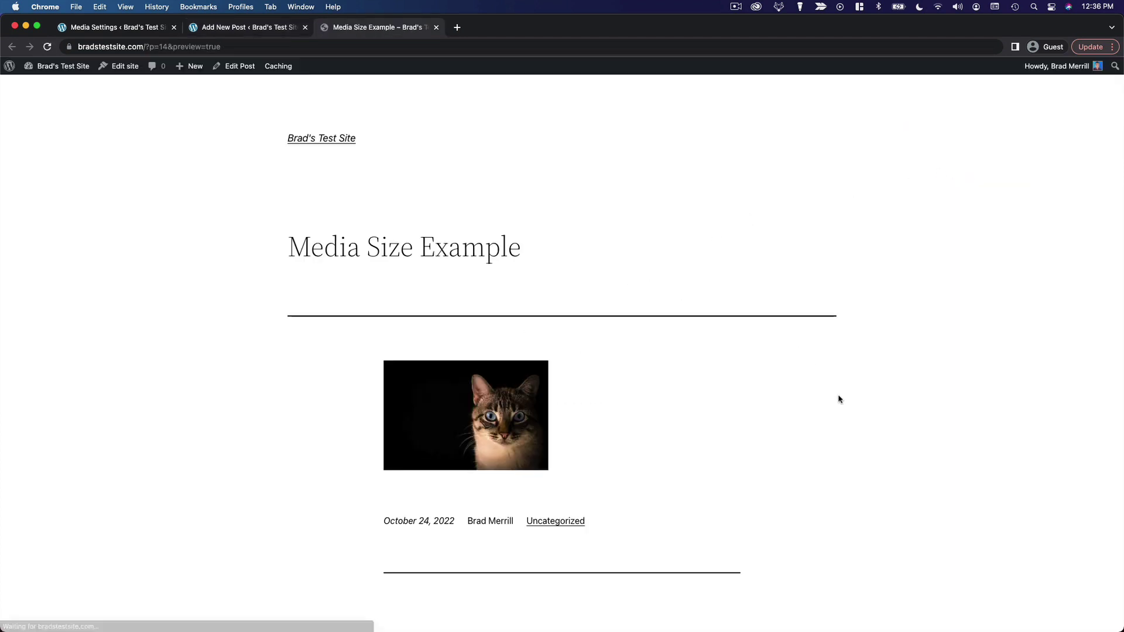
pyautogui.scroll(-3, 838, 398)
pyautogui.scroll(3, 839, 398)
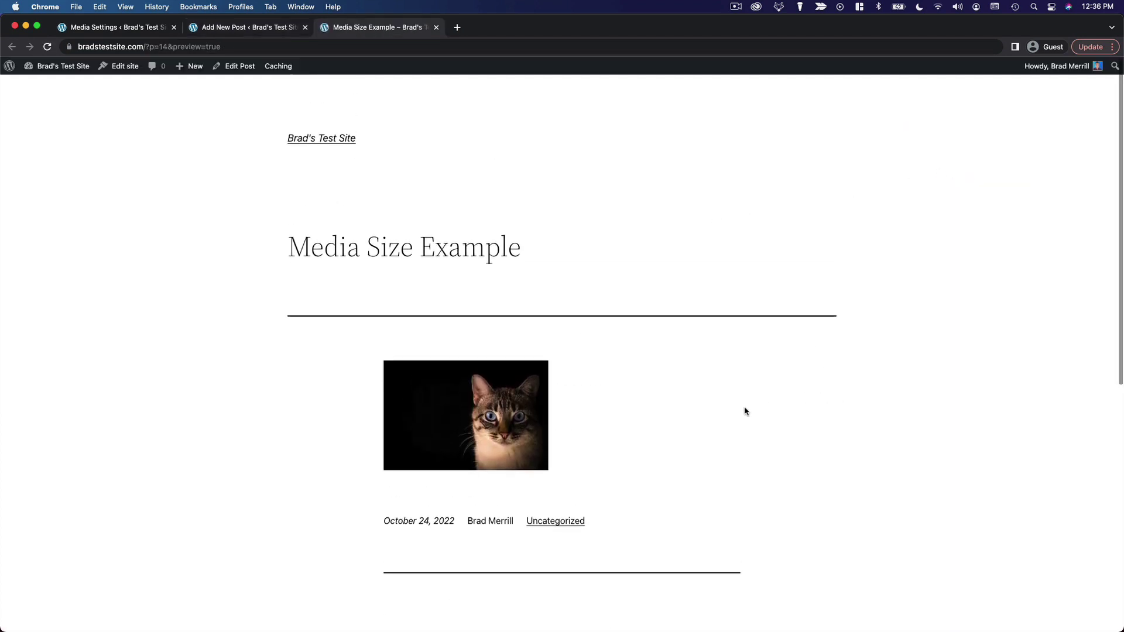
pyautogui.click(143, 29)
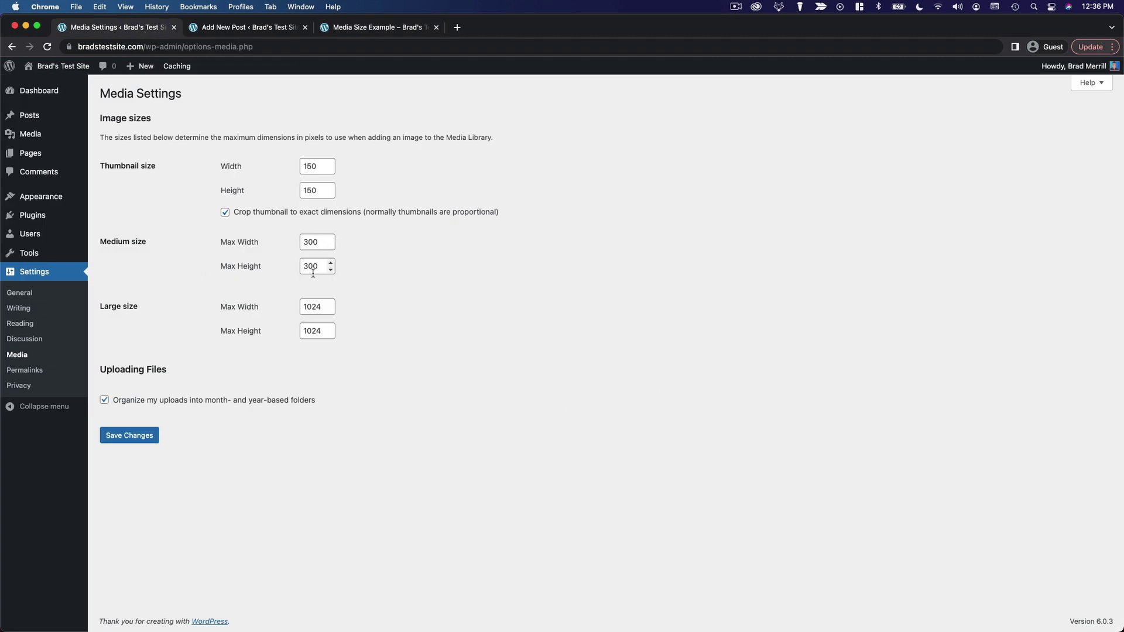
# Set the cat image block's size to Thumbnail (150×150) in the editor.
pyautogui.click(378, 30)
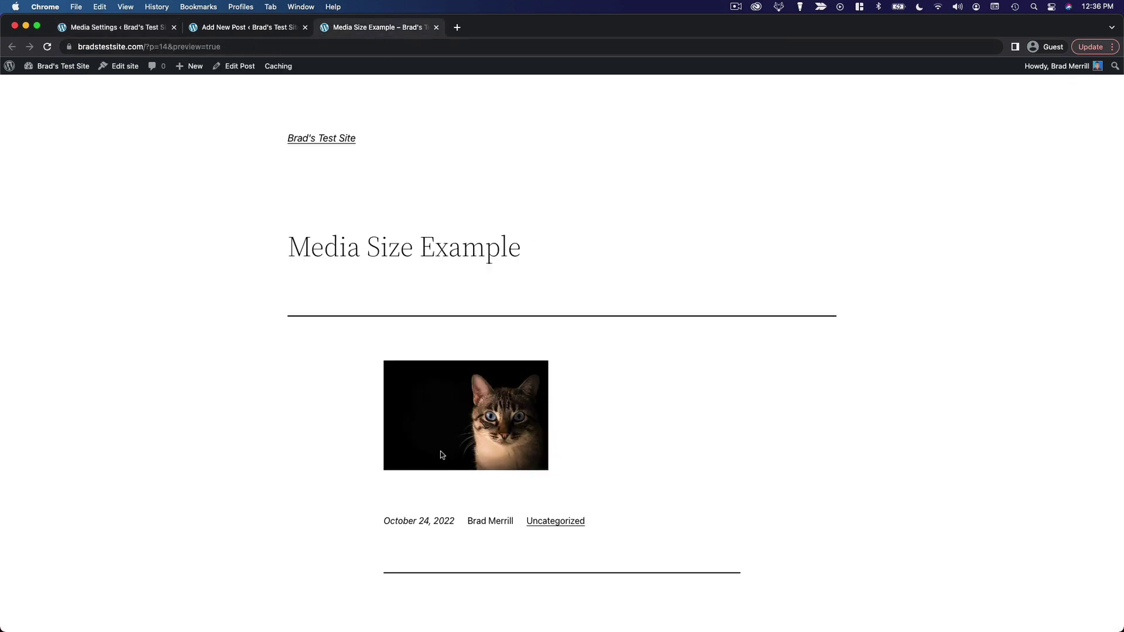
pyautogui.click(141, 31)
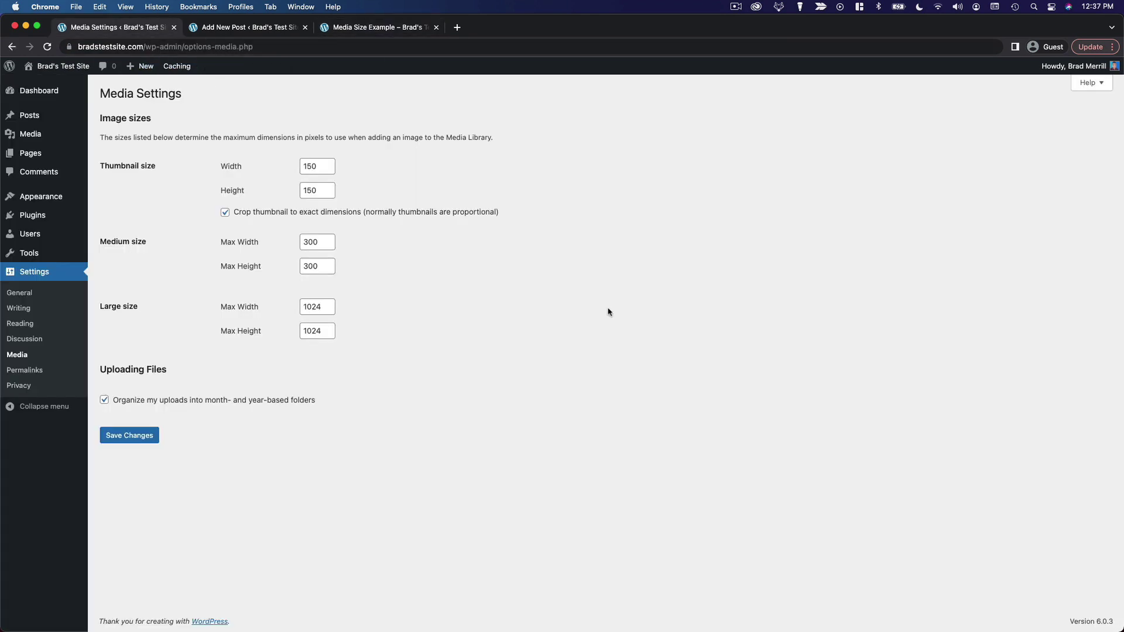
pyautogui.click(281, 31)
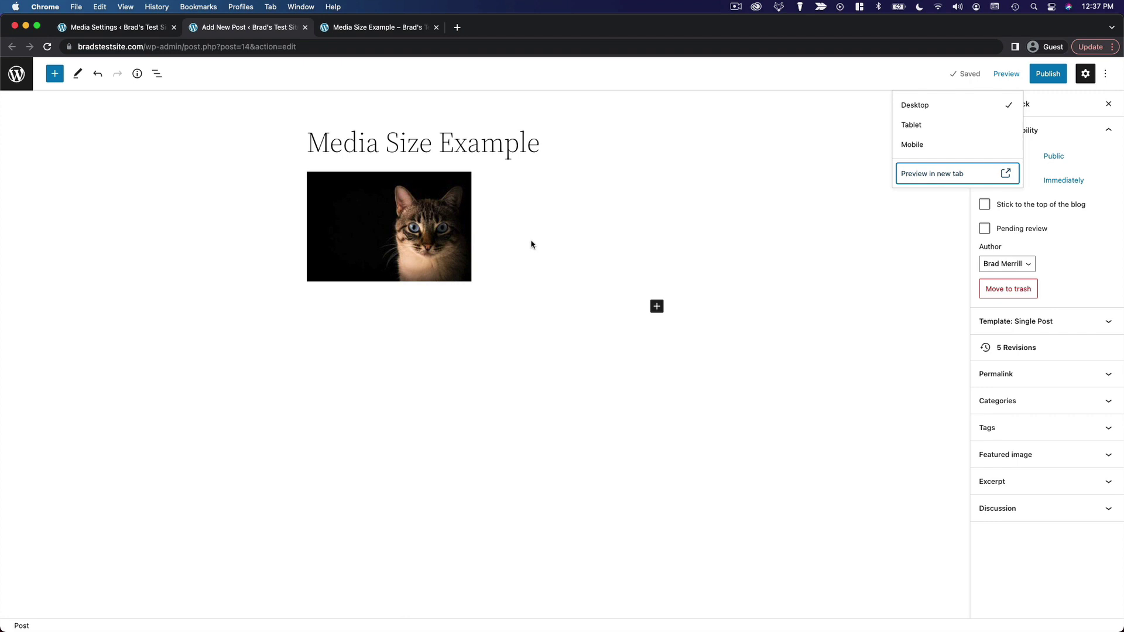
pyautogui.click(1021, 379)
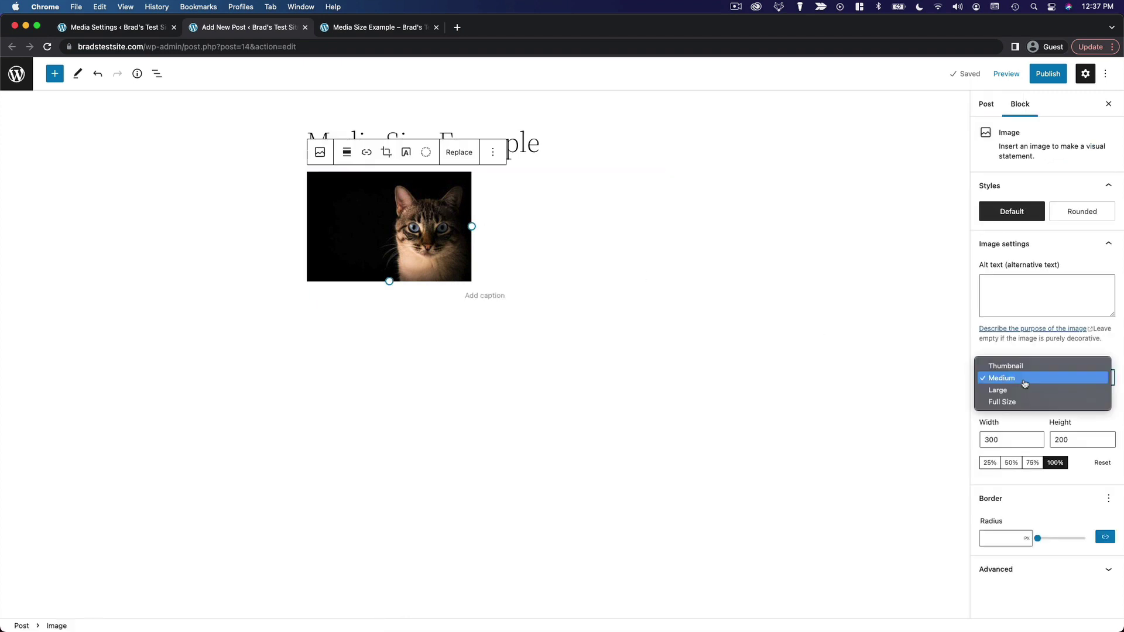
pyautogui.click(1024, 366)
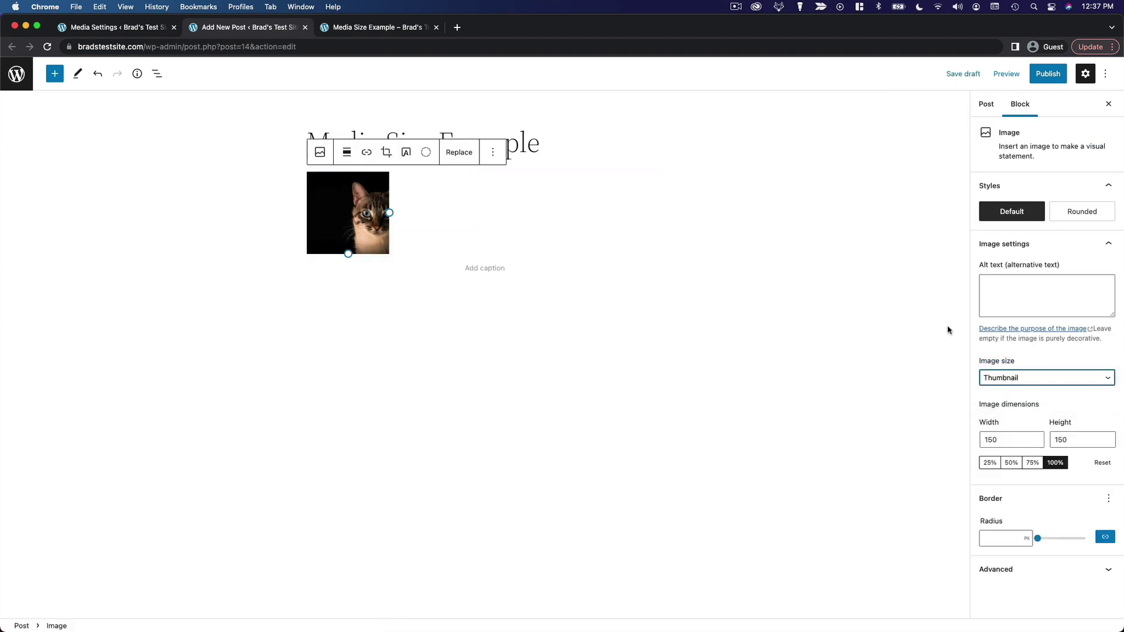
pyautogui.click(889, 281)
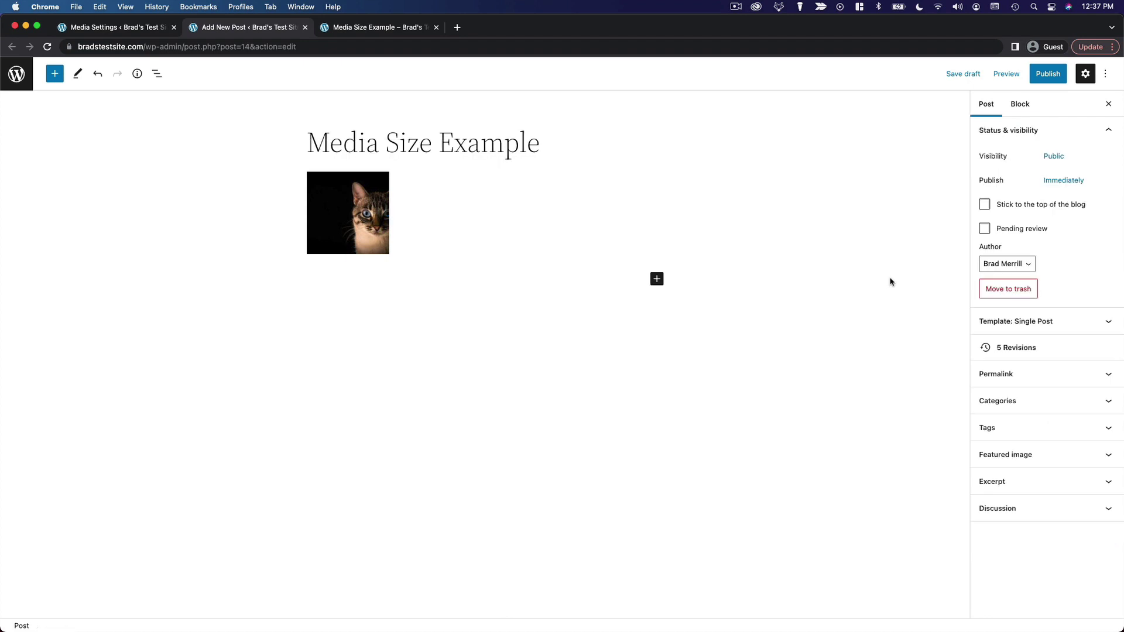
# Preview the cropped thumbnail in a new tab, then go back to Media Settings.
pyautogui.click(1002, 81)
pyautogui.click(953, 174)
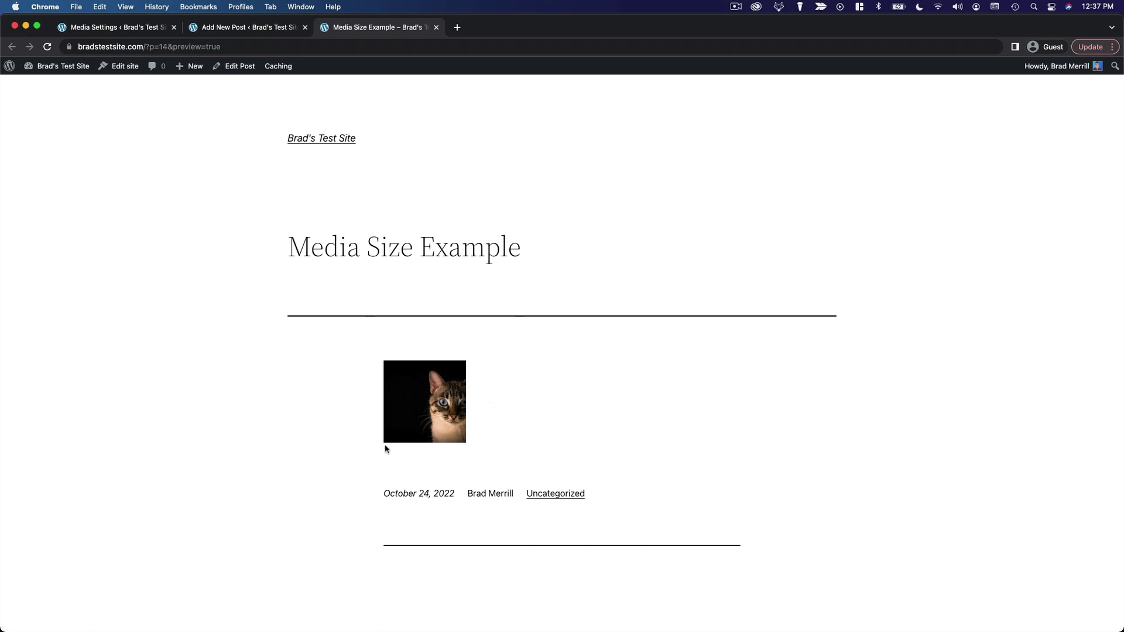
pyautogui.click(149, 29)
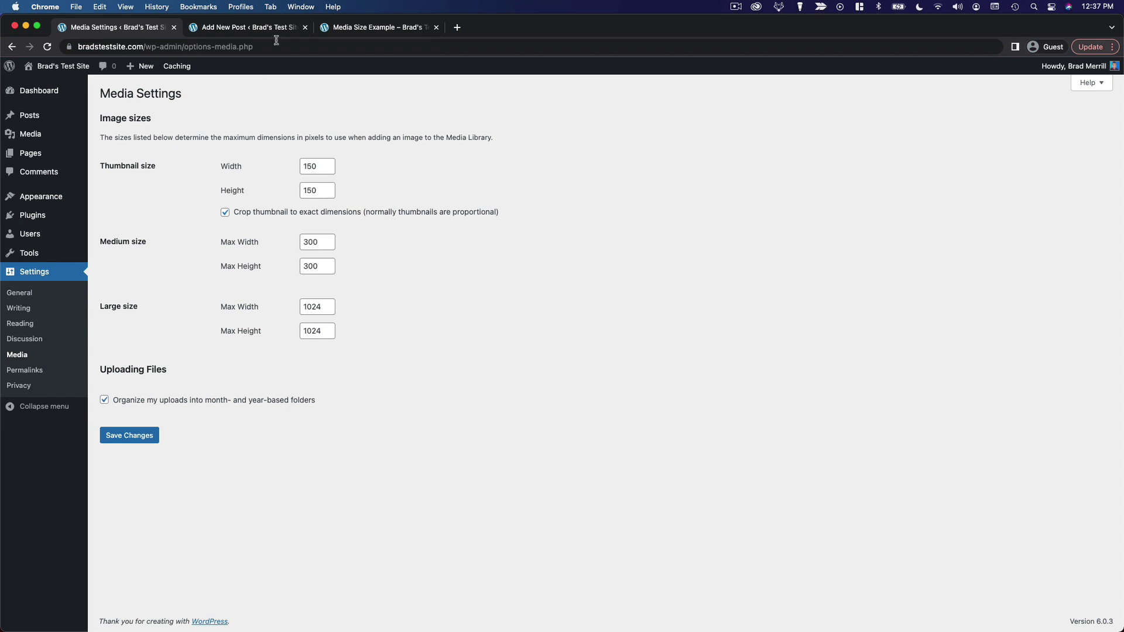
# Look at the thumbnail preview, then uncheck 'Crop thumbnail to exact dimensions' in Media Settings.
pyautogui.click(321, 29)
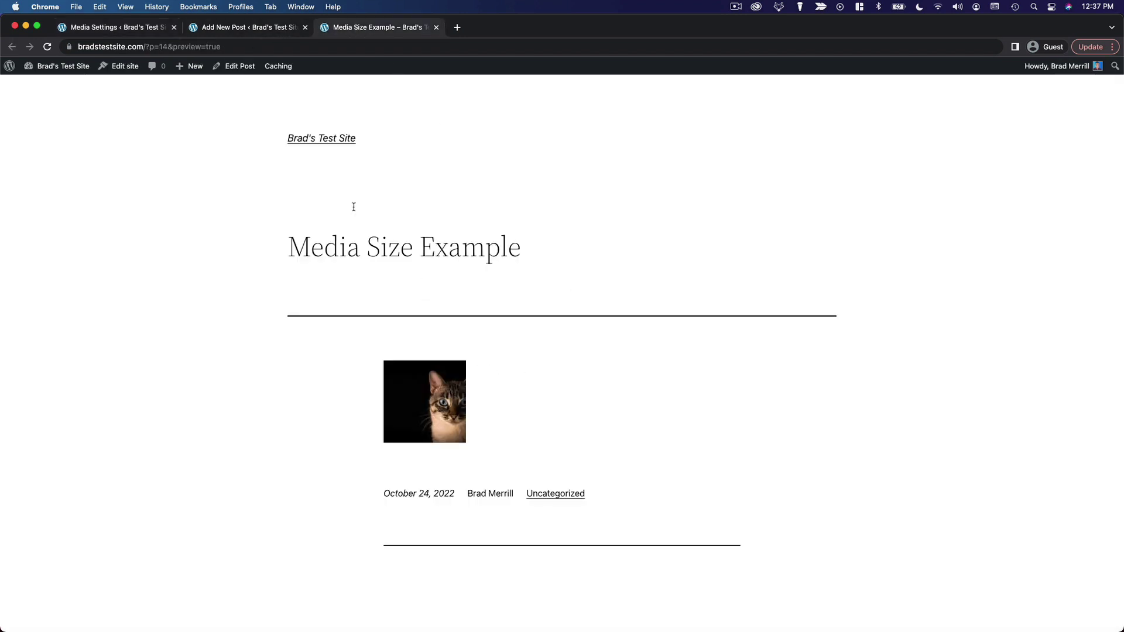
pyautogui.click(130, 31)
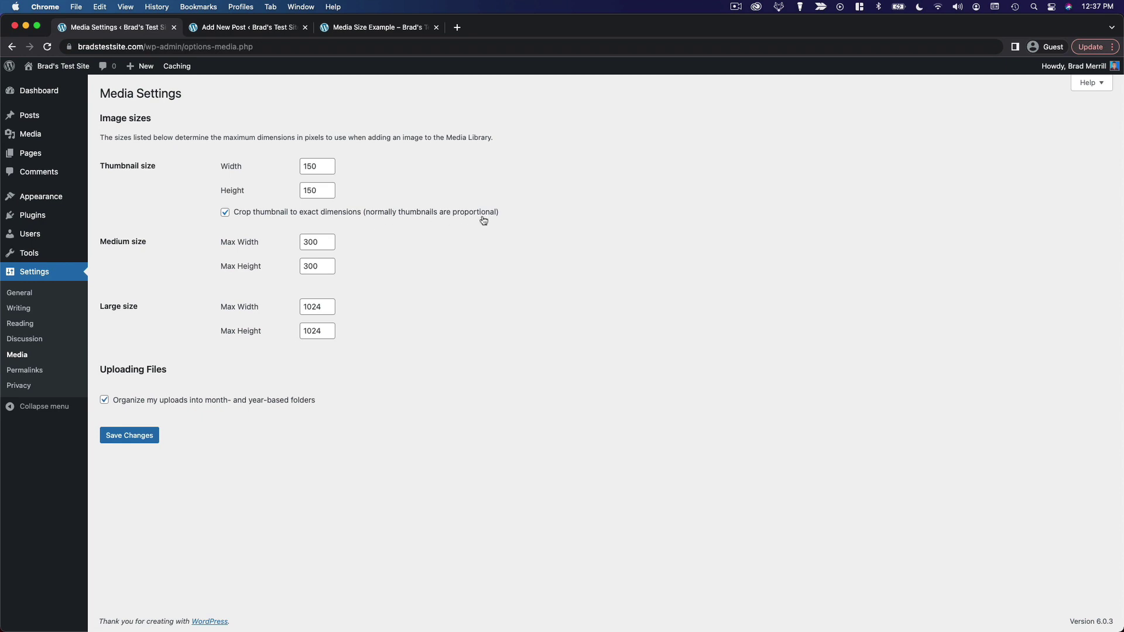
pyautogui.click(225, 212)
# Save the Media Settings with thumbnail cropping off and confirm 'Settings saved.'.
pyautogui.click(139, 438)
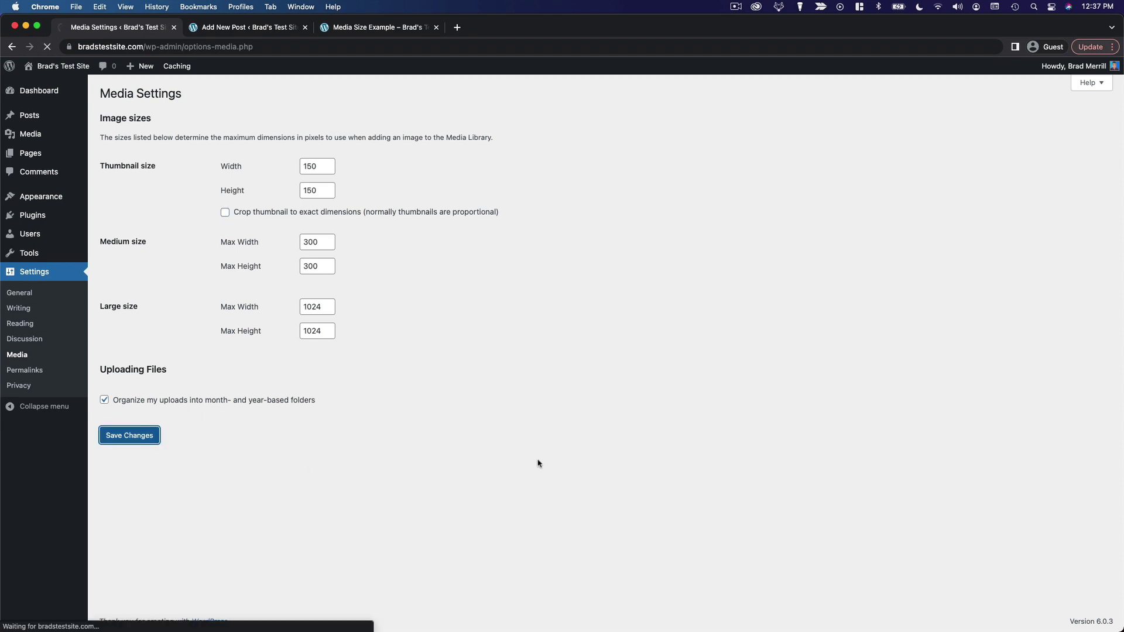